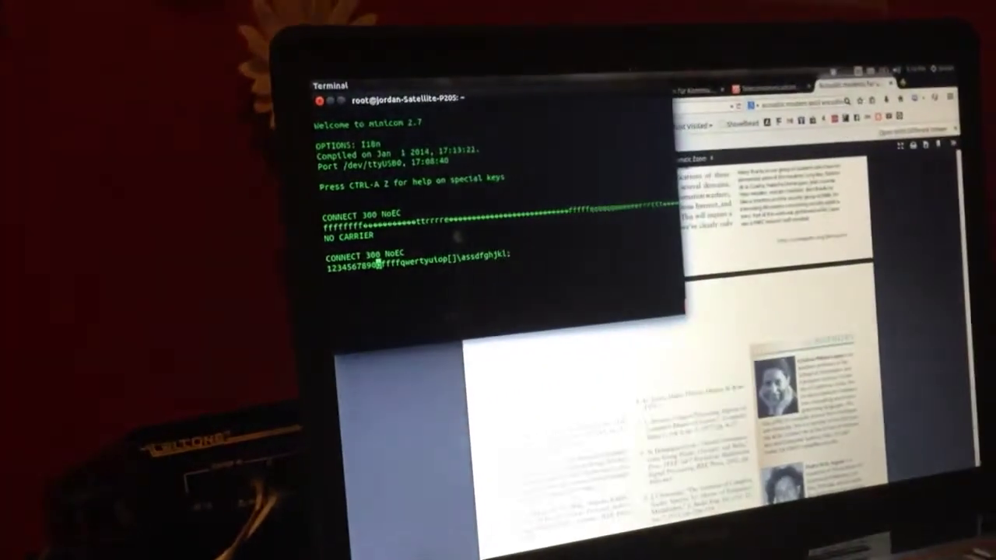
text(aaaaaaaaaaa)
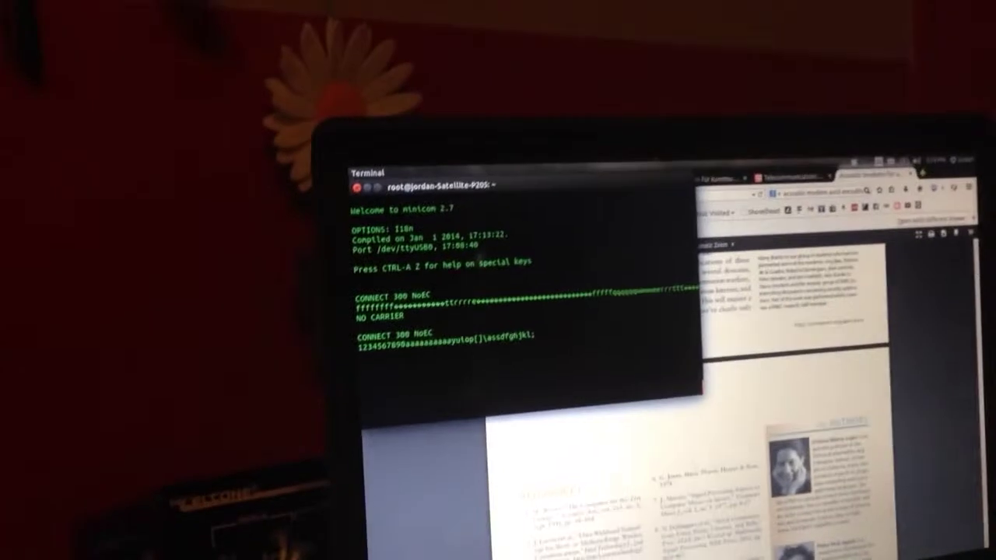
text(aaaa)
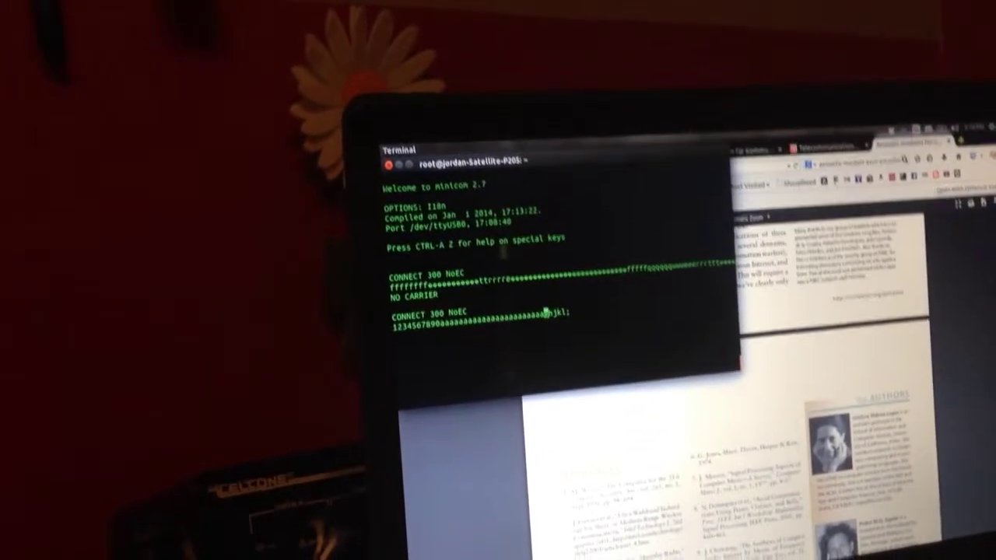
text(aaaassssssssssdddddd)
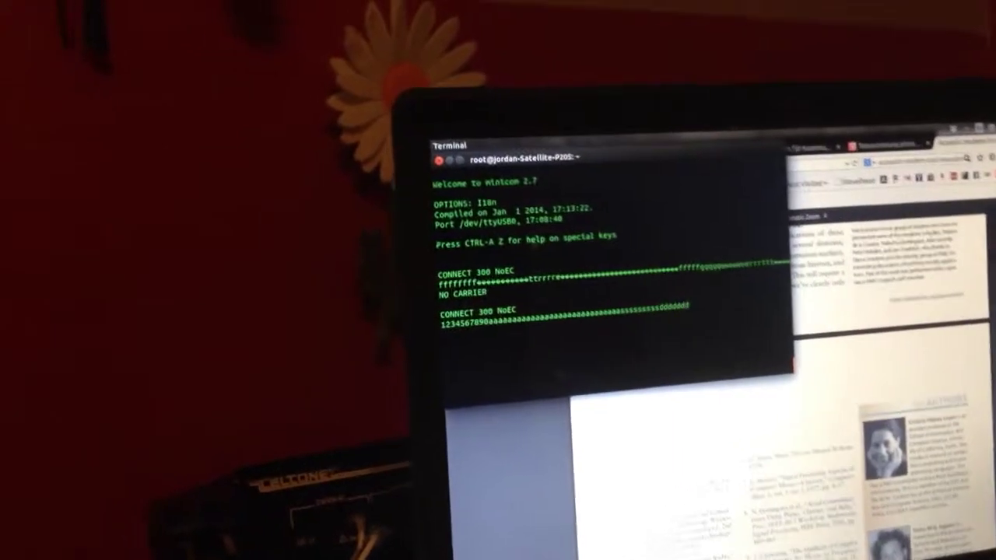